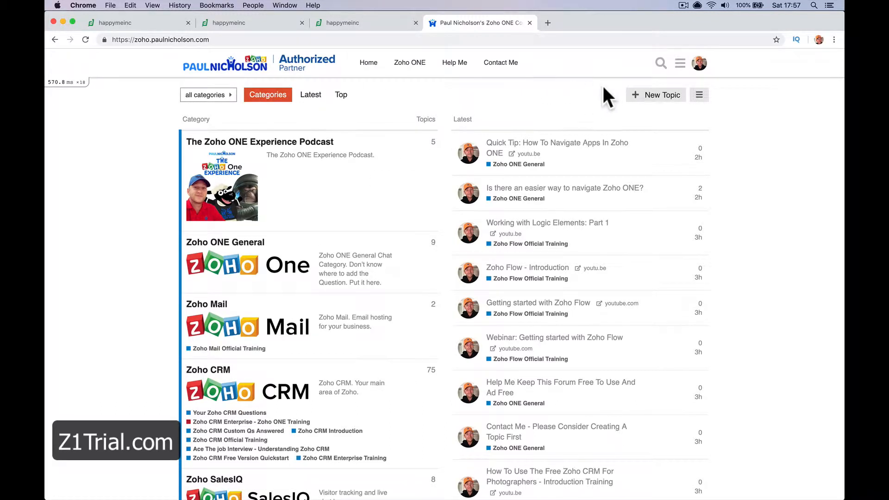
- Copy the selected iframe widget code from Display Options and return to the Iframe view
left_click(114, 22)
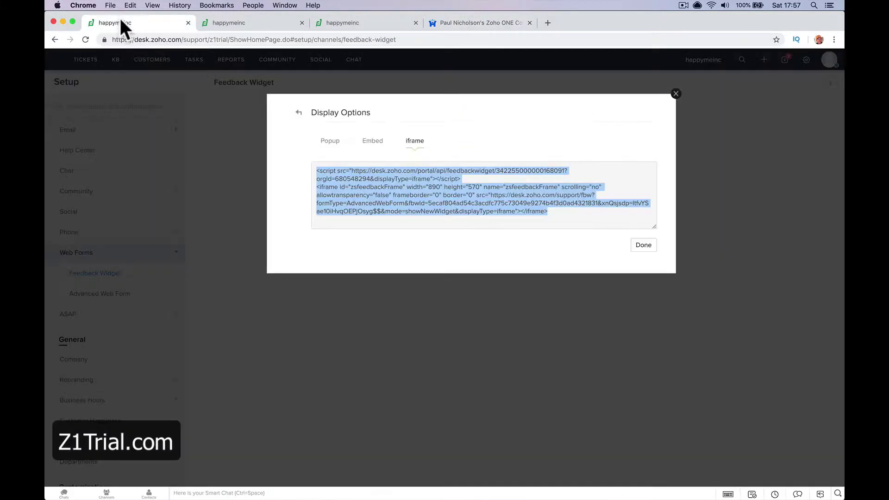
right_click(384, 178)
left_click(403, 197)
left_click(373, 140)
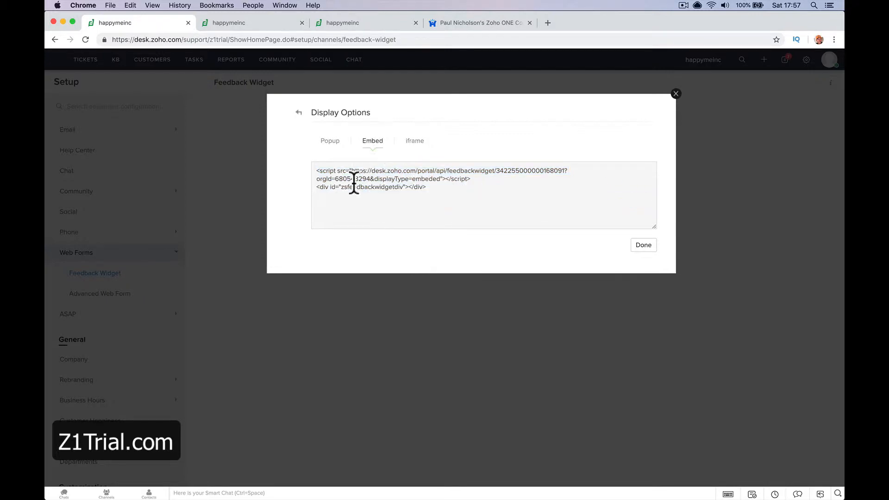
left_click(414, 140)
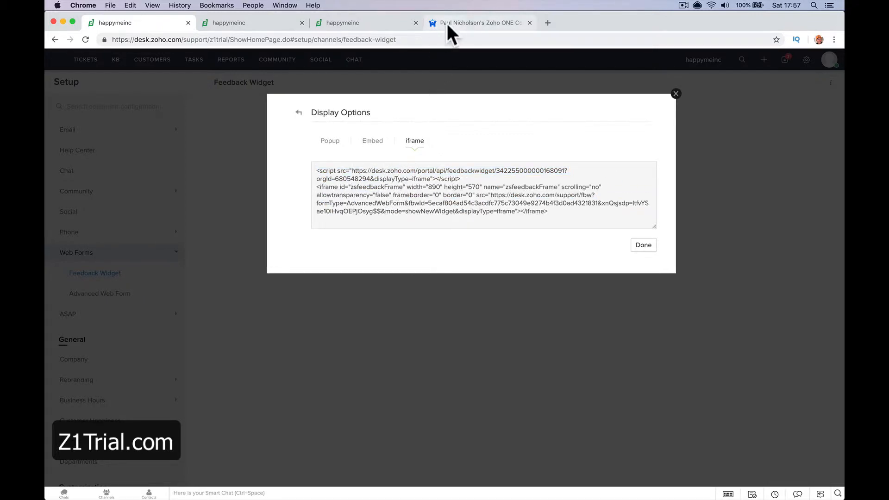
- Start a new forum topic 'How Do I Embed A Widget Form?' and paste the iframe code into its body
left_click(479, 22)
left_click(654, 95)
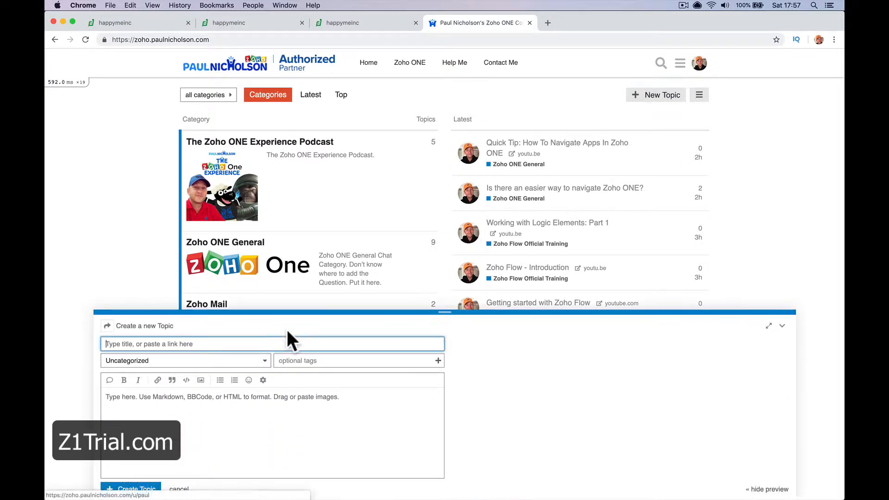
type("How Do")
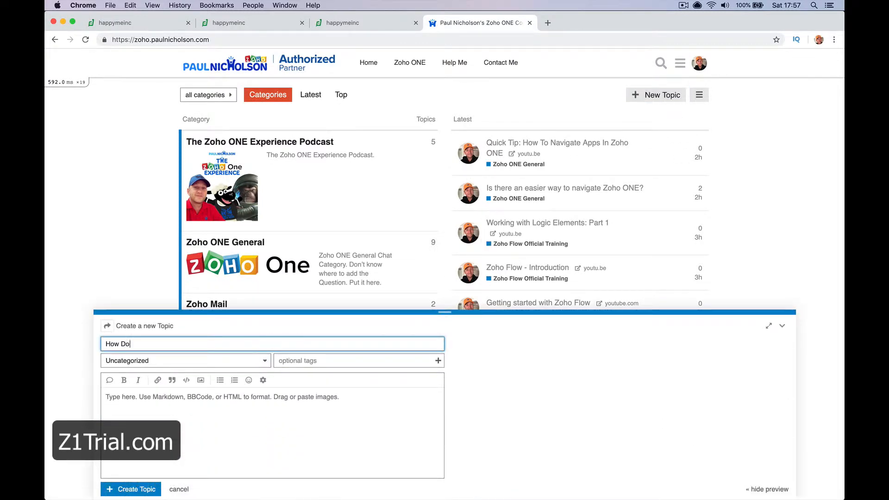
type("mbed A ")
type("Wi")
type("dgetFo")
type("rm?")
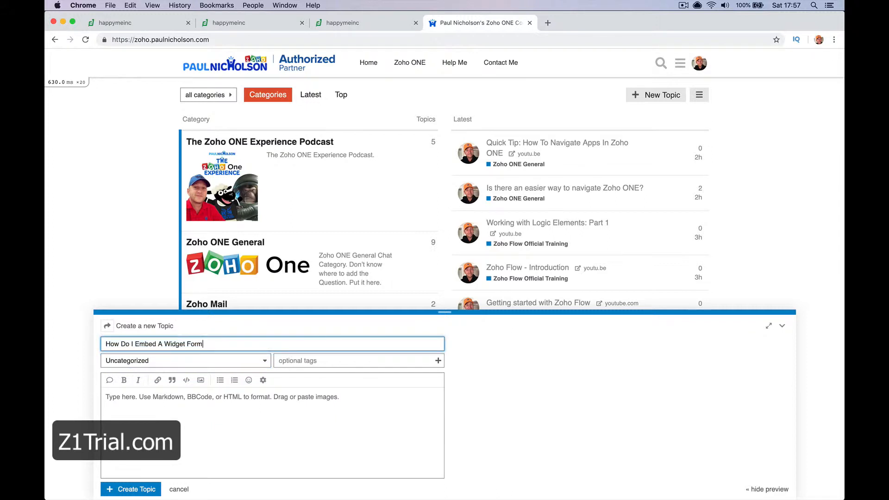
left_click(225, 428)
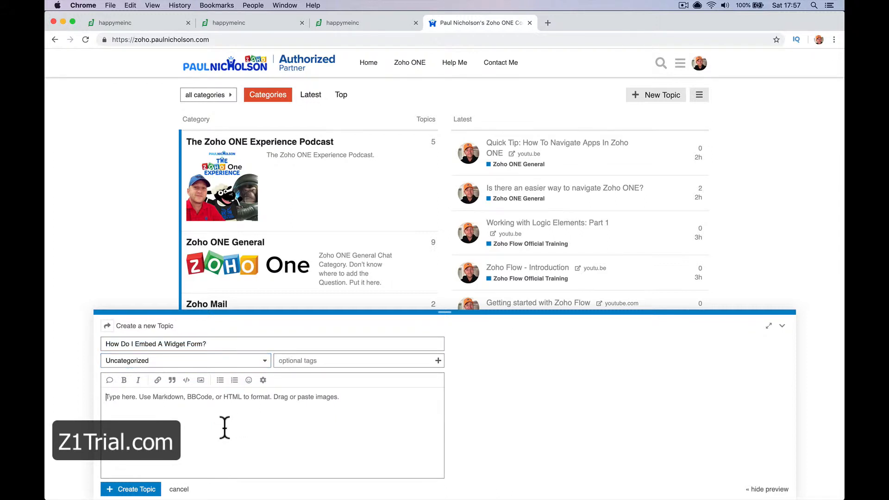
key("super+v")
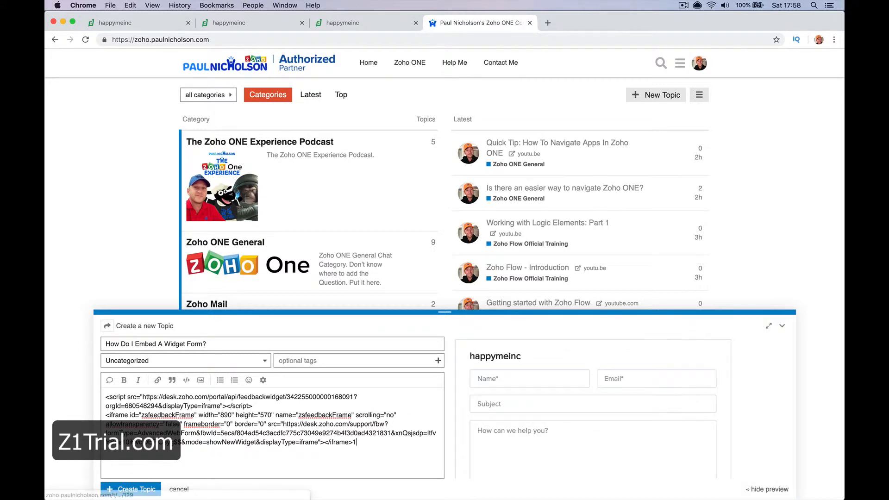
- Show the Popup version of the happymeinc widget code in Display Options
left_click(139, 22)
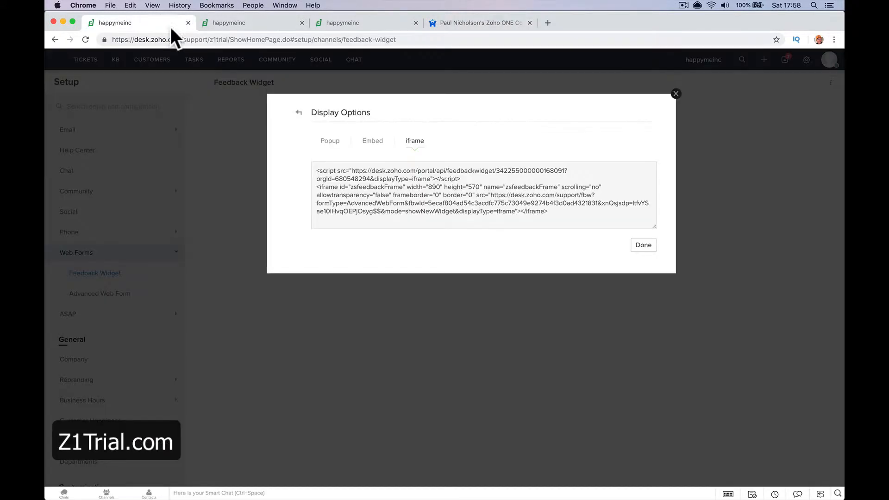
left_click(330, 140)
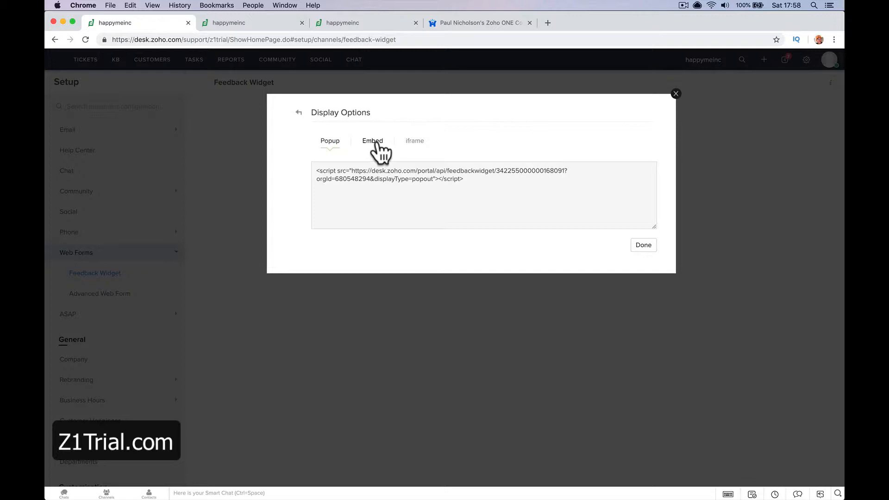
left_click(372, 140)
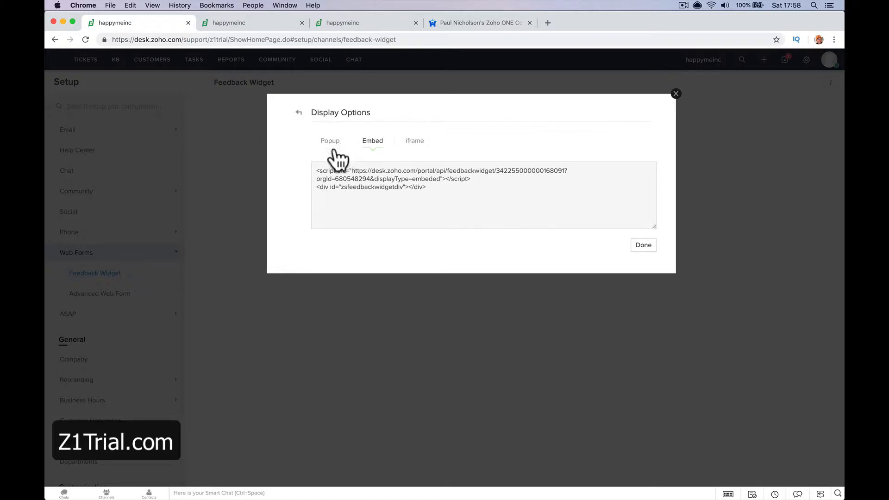
left_click(332, 144)
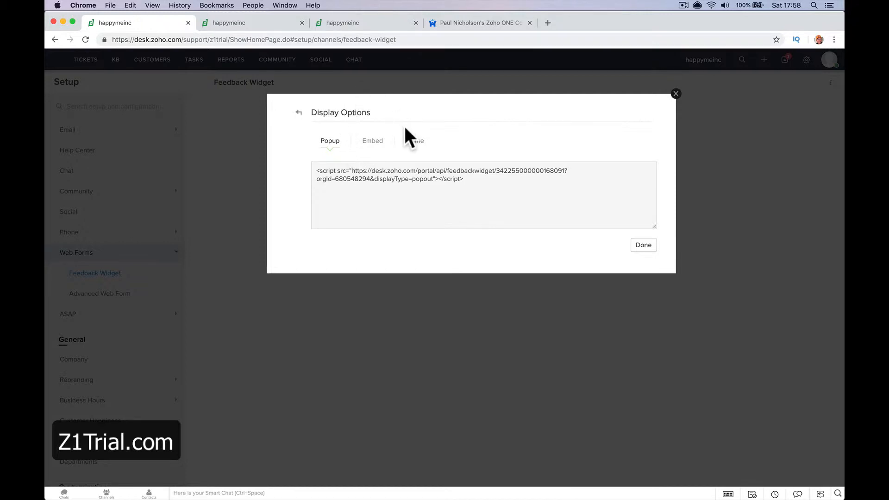
- Publish the topic and fill the embedded form's Name, Email, Subject and message fields
left_click(467, 23)
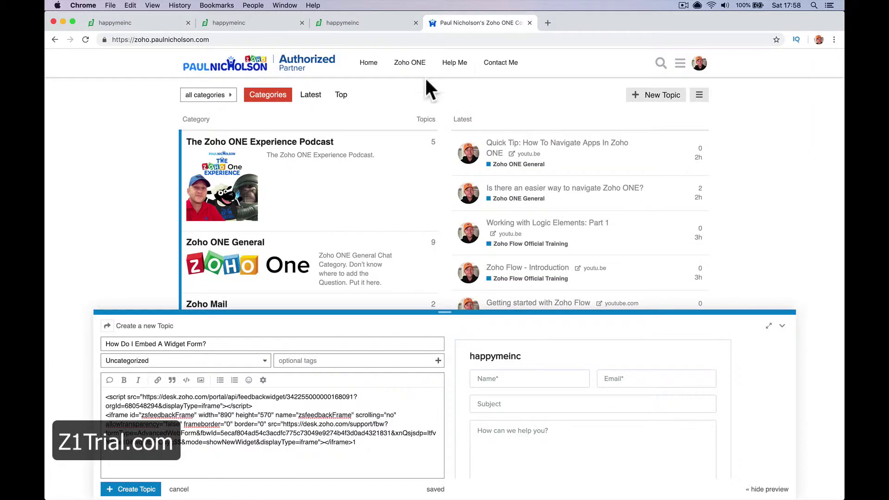
left_click(131, 489)
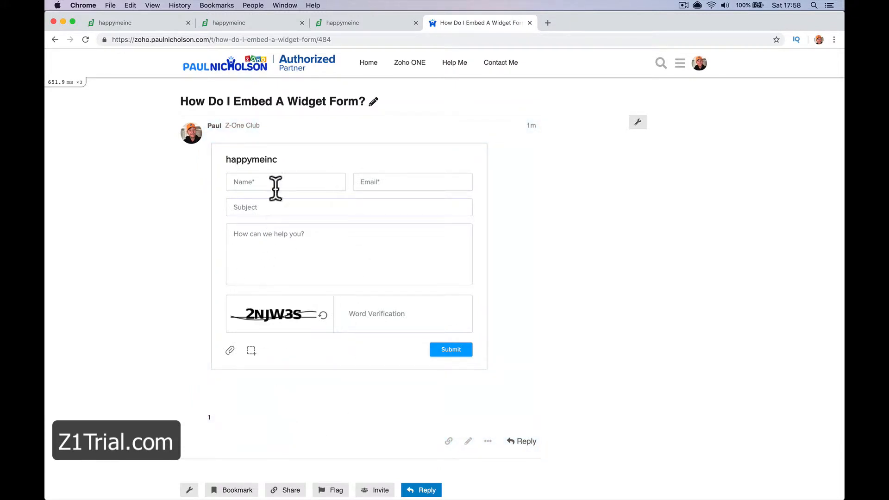
left_click(275, 182)
type("Paul")
key("Tab")
type("N")
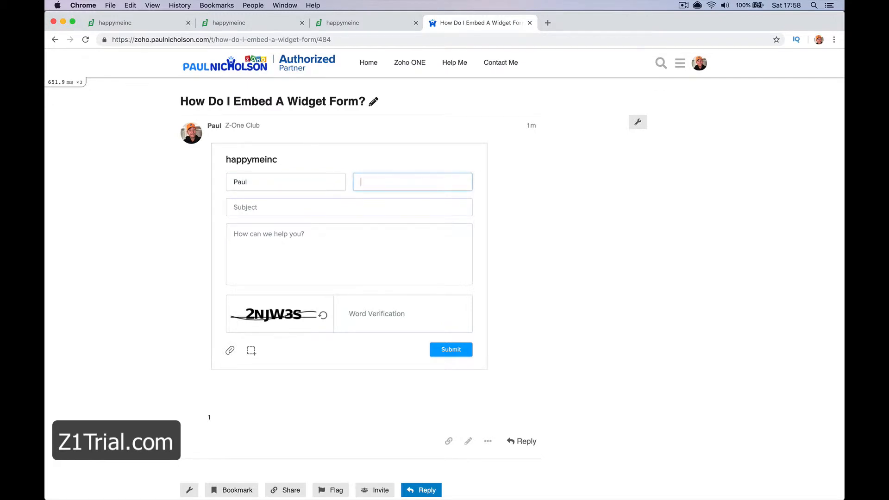
key("Tab")
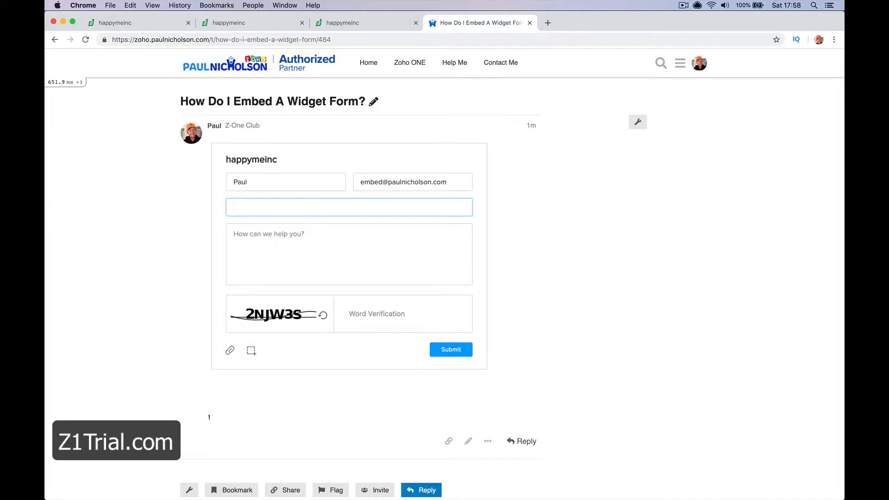
type("need h")
type("elp")
key("Tab")
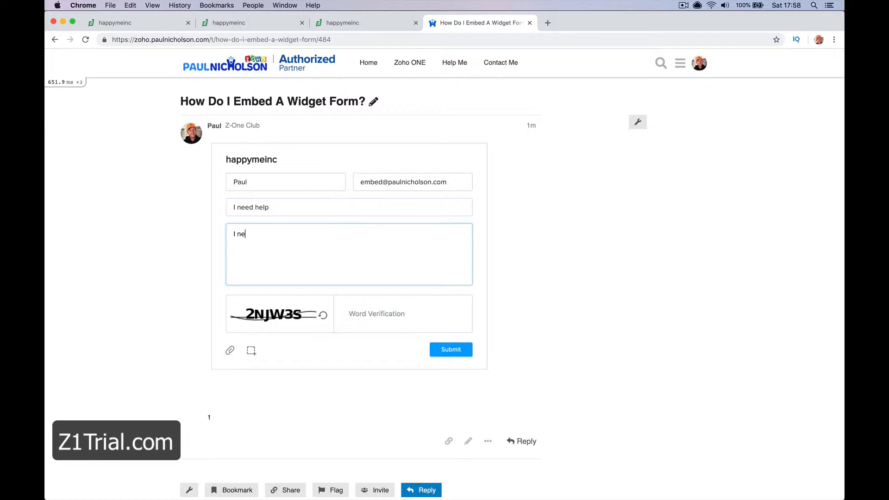
type("help P")
type("aul!")
- Enter the verification code corrected to 2NJW3S, submit the request and dismiss the thank-you
left_click(354, 313)
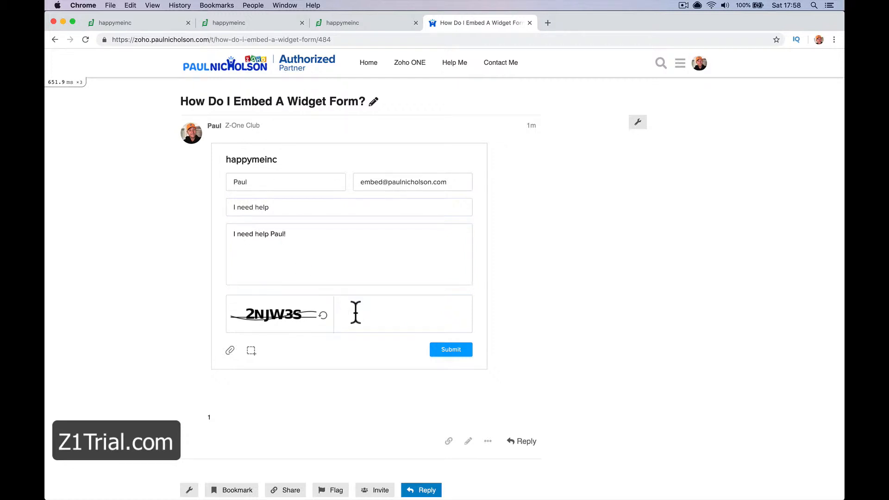
type("2nJW3S")
left_click(357, 314)
key("BackSpace")
type("NJW3S")
left_click(451, 349)
left_click(352, 231)
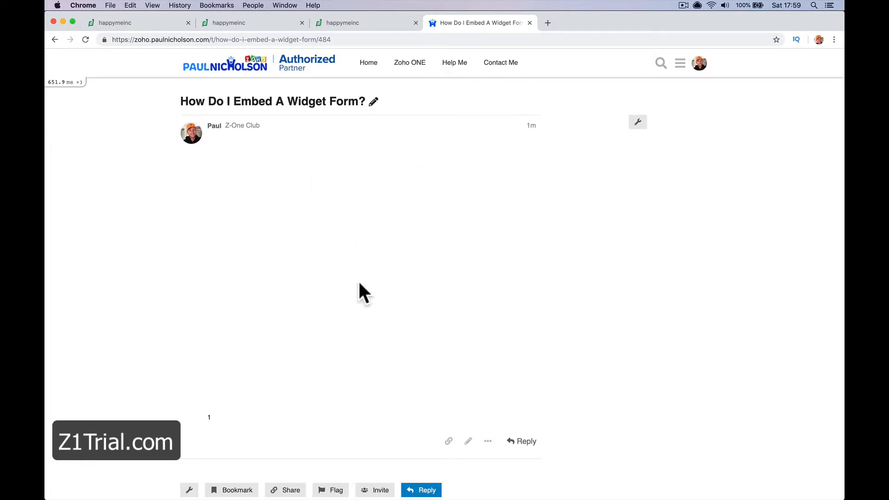
- Reload the widget-form topic and delete it from the admin wrench menu
left_click(86, 39)
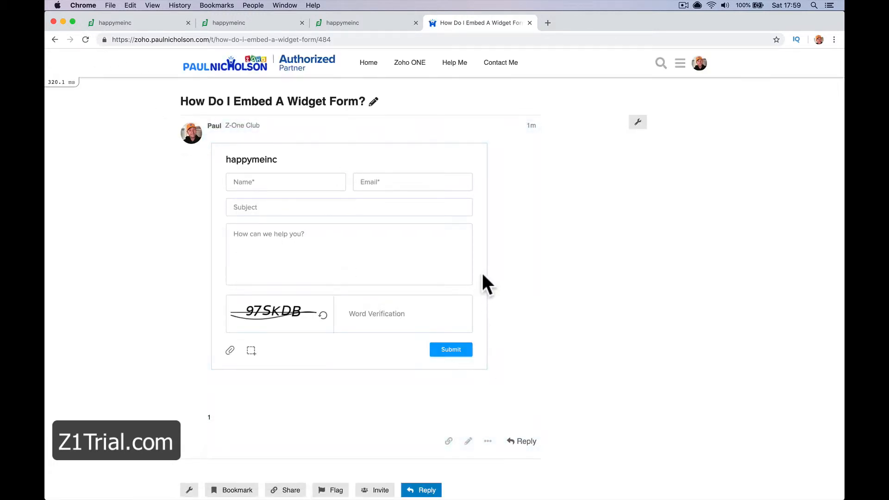
scroll(417, 222, "down", 3)
scroll(403, 191, "up", 3)
left_click(637, 122)
left_click(659, 161)
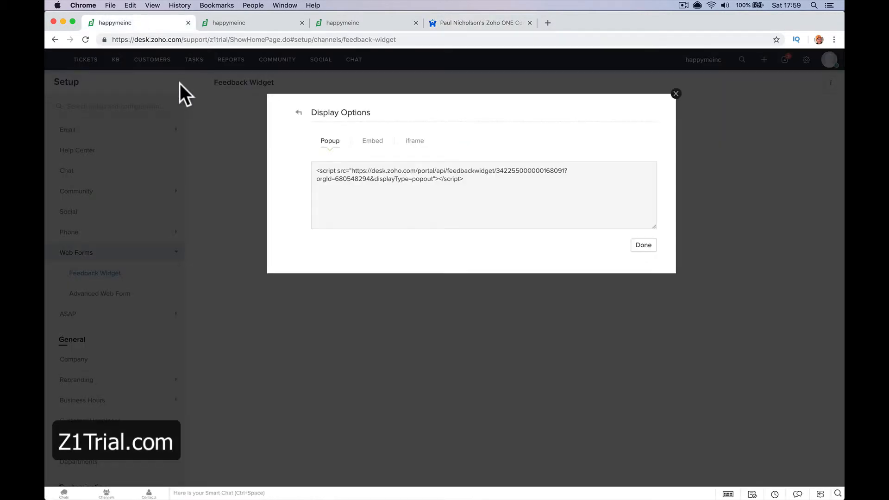
- Close Display Options, refresh the widget list and cancel out of the happymeinc widget's edit view
left_click(675, 94)
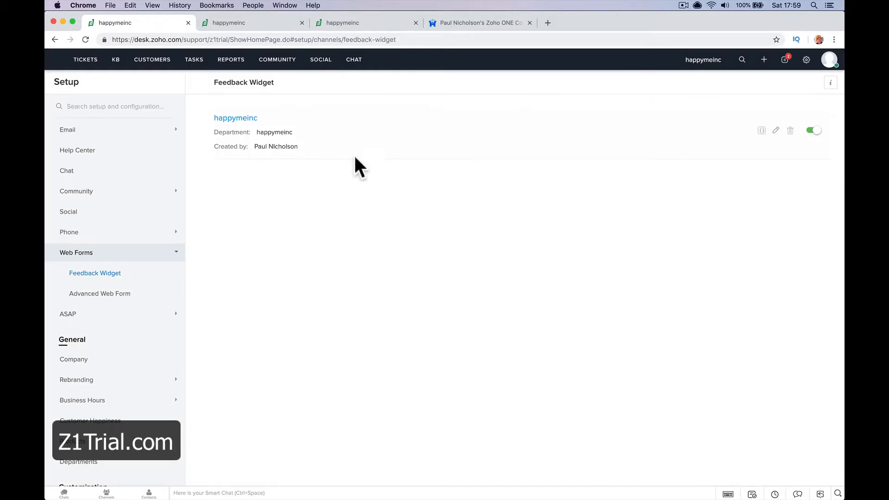
left_click(111, 273)
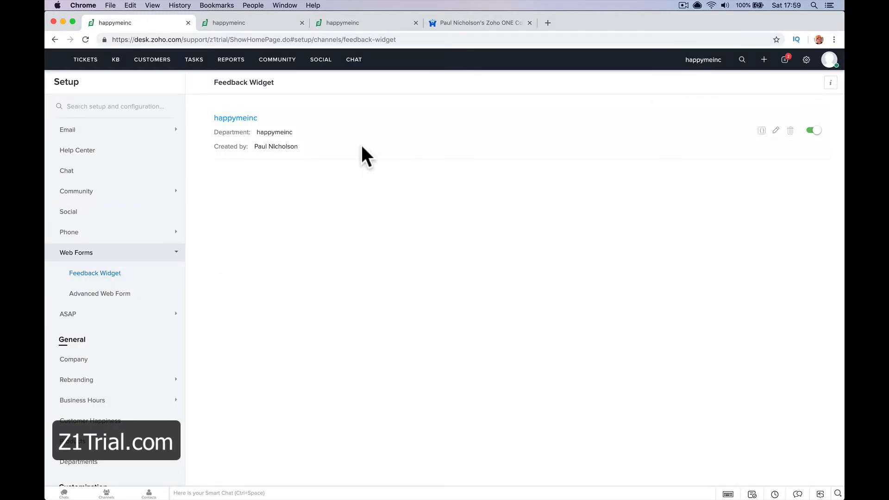
left_click(777, 131)
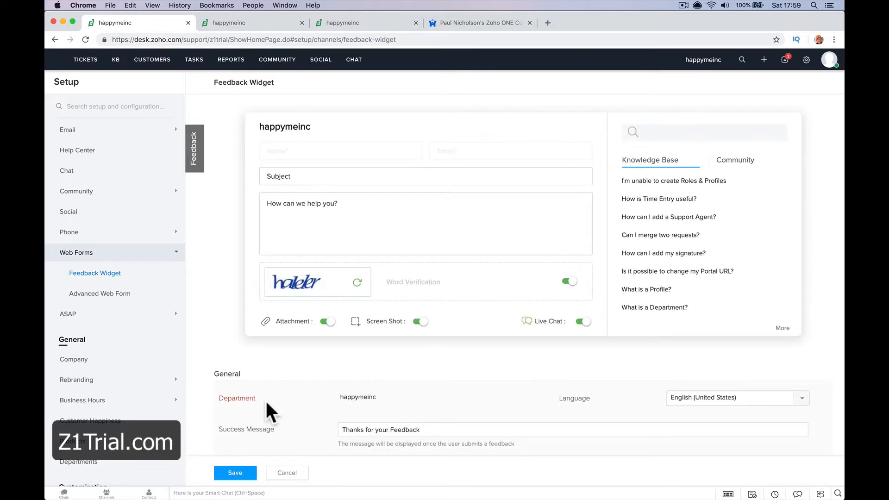
scroll(270, 413, "down", 5)
left_click(286, 472)
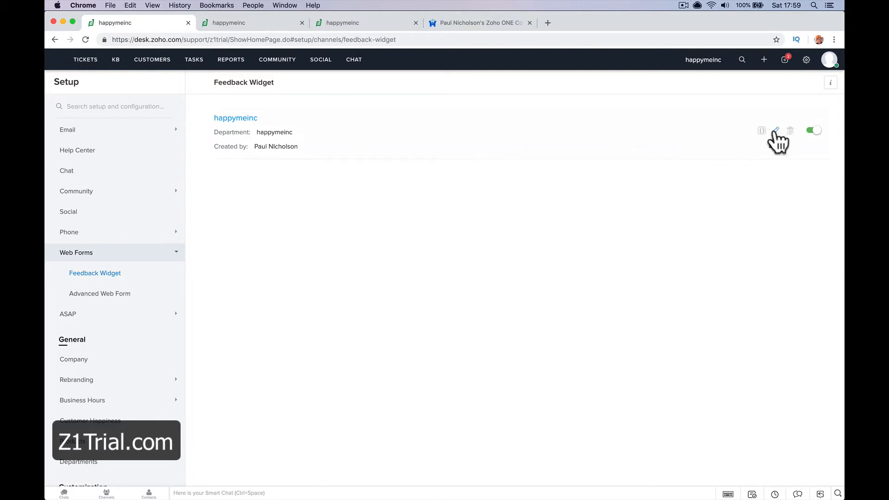
- Reopen the widget's embed script and copy the whole Popup script
left_click(762, 131)
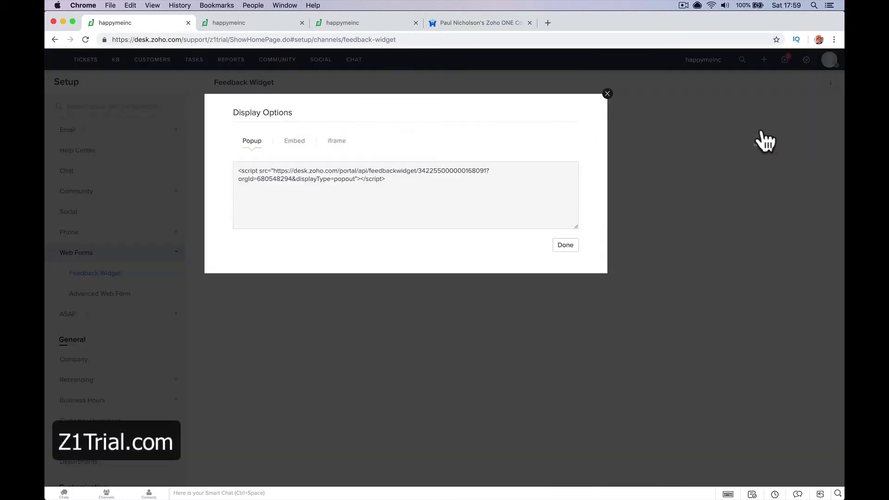
left_click(341, 178)
right_click(341, 179)
left_click(359, 200)
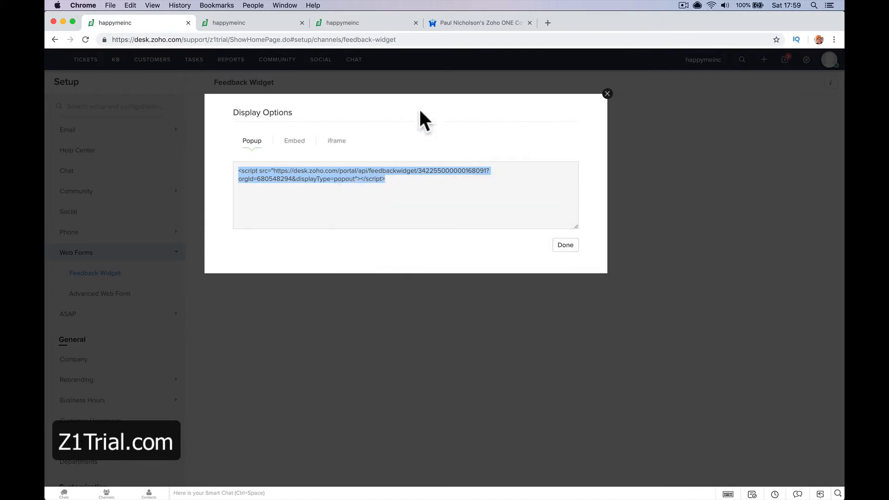
- Reach the Light theme's Edit CSS/HTML page via Admin > Customize > Themes
left_click(462, 22)
left_click(680, 63)
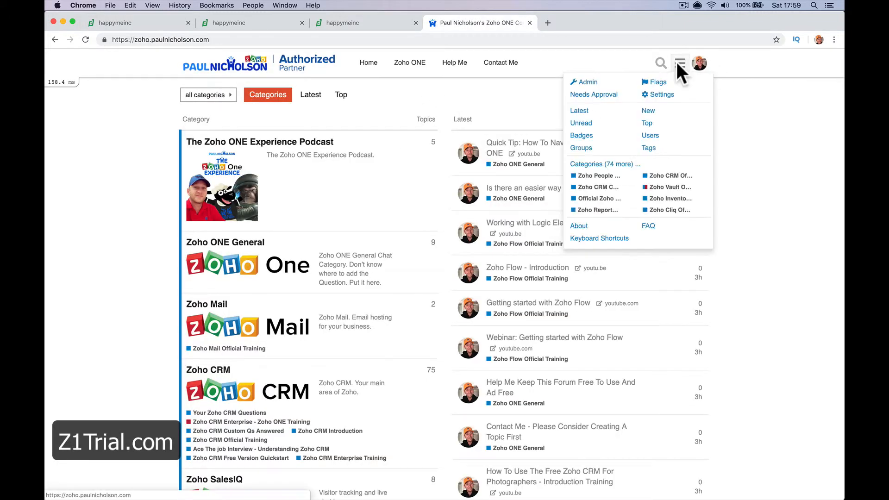
left_click(583, 83)
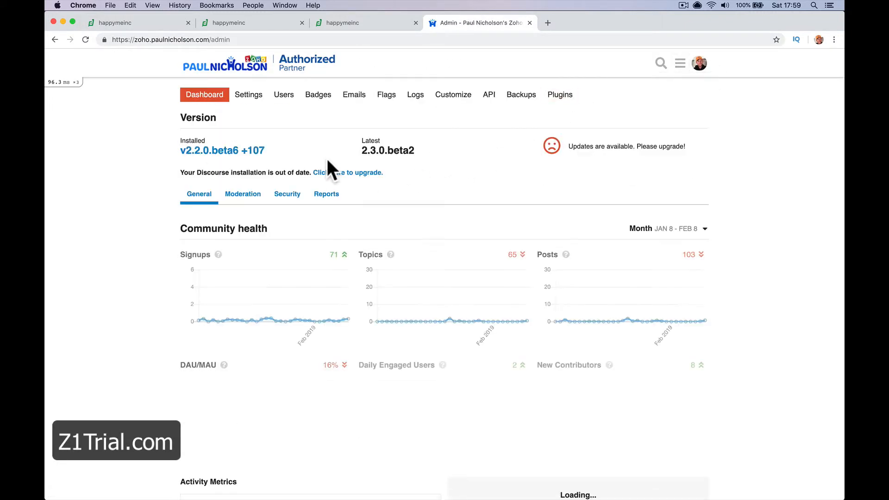
left_click(248, 94)
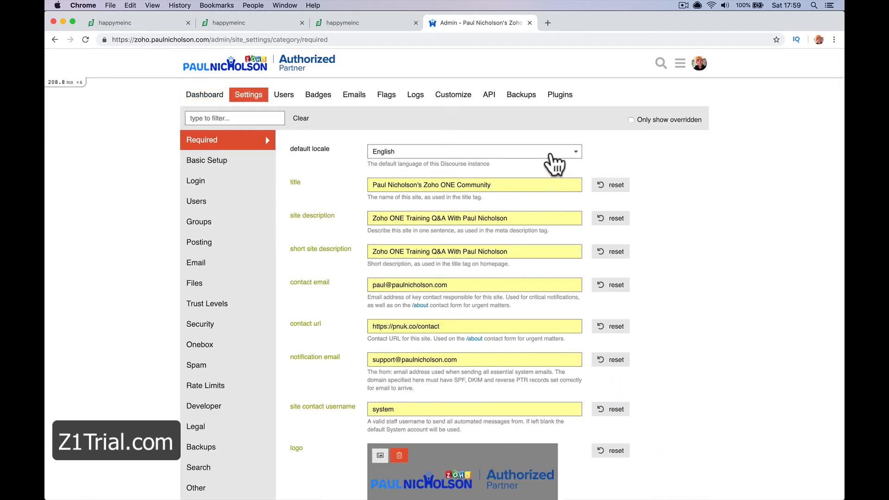
left_click(450, 97)
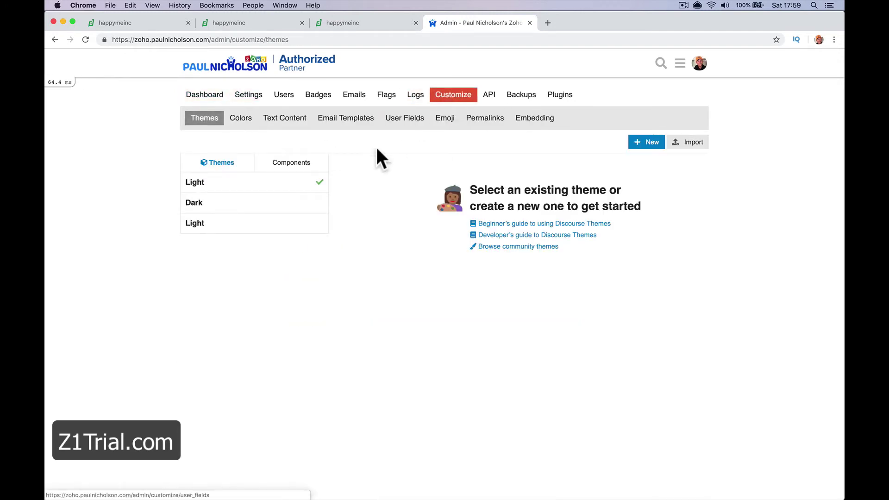
left_click(264, 184)
left_click(384, 340)
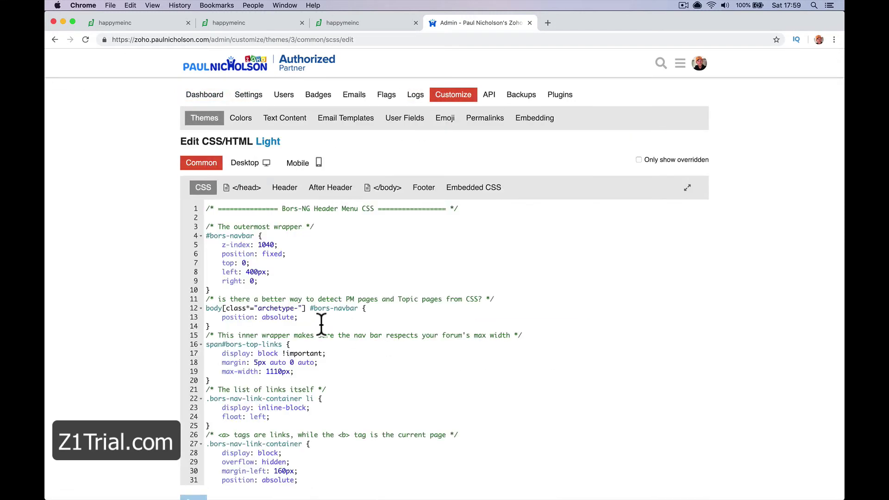
- Paste the Zoho Desk popup script on line 5 of the head section and save it
left_click(255, 201)
key("Return")
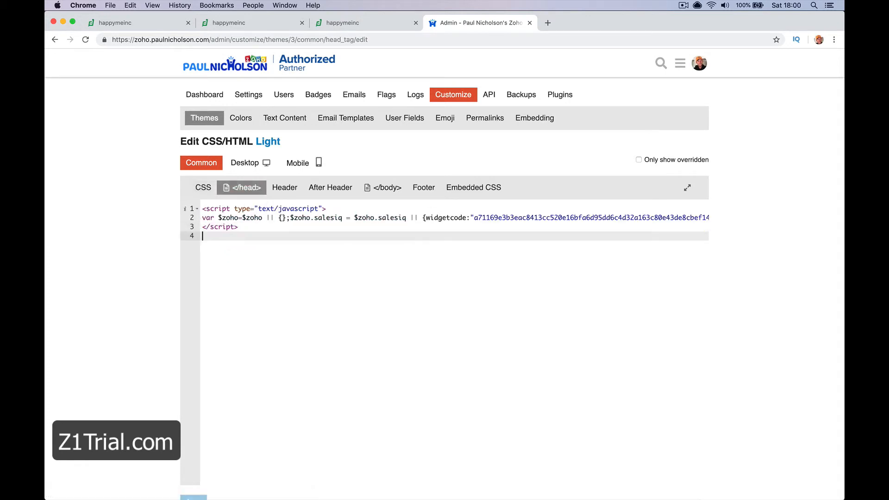
key("Return")
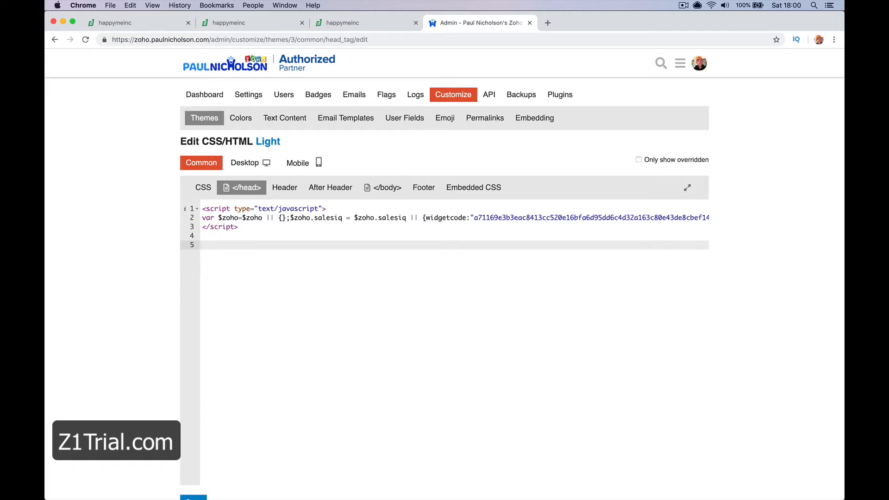
key("super+v")
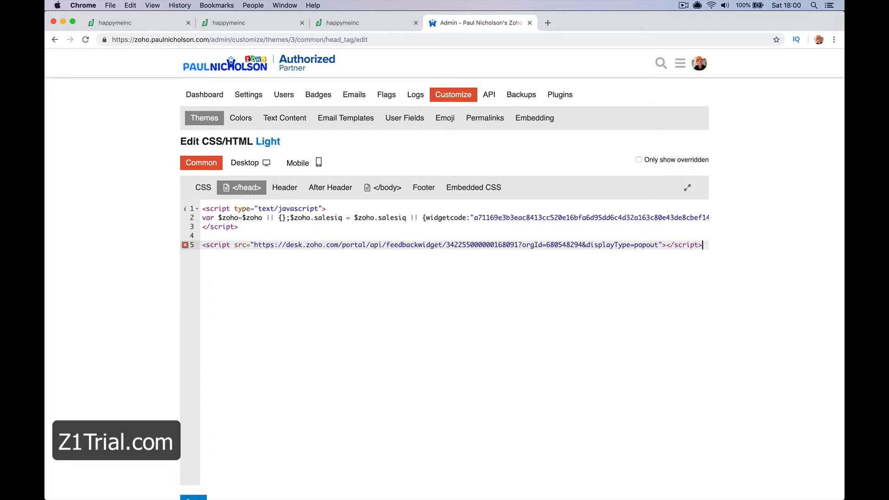
scroll(229, 347, "down", 2)
left_click(198, 465)
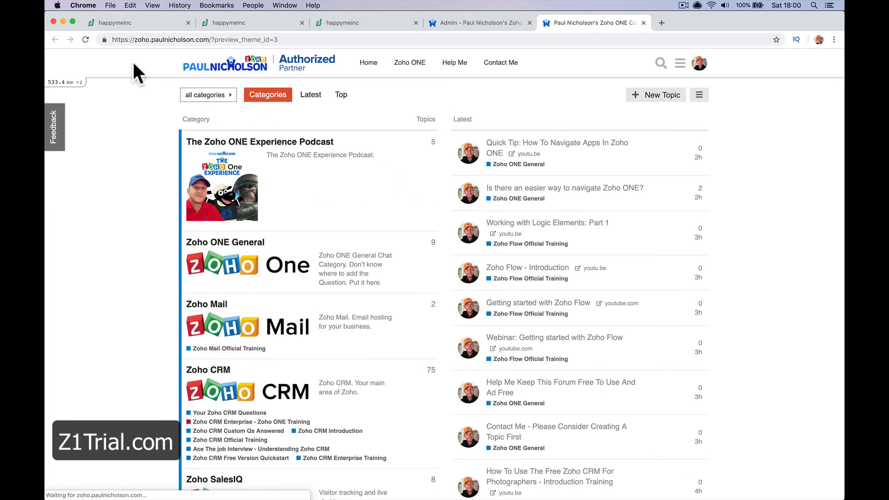
- Bring up the happymeinc help form from the previewed forum's new Feedback side tab
left_click(54, 127)
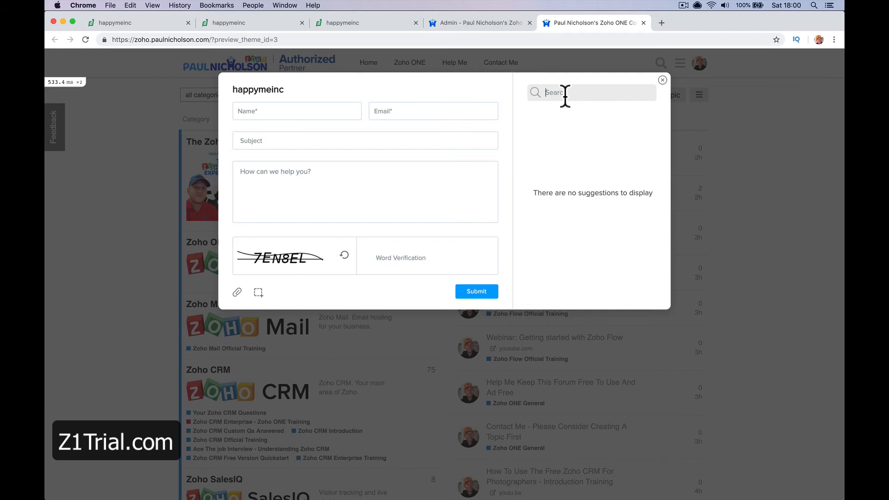
type("desk")
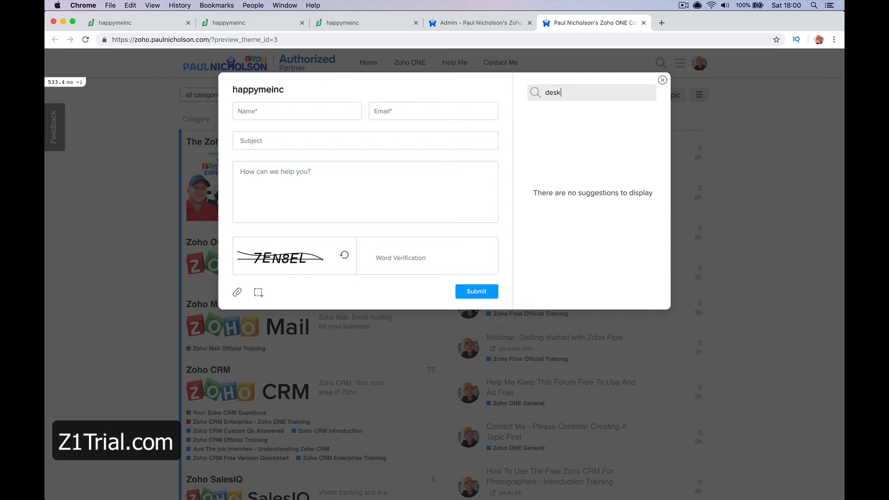